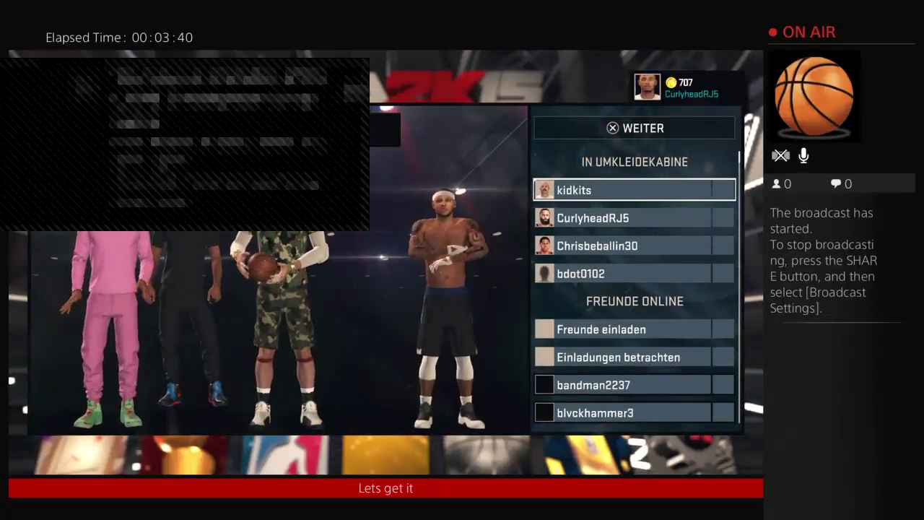
pyautogui.press('Down')
pyautogui.press('Down')
pyautogui.press('Down')
pyautogui.press('Down')
pyautogui.press('Down')
pyautogui.press('Down')
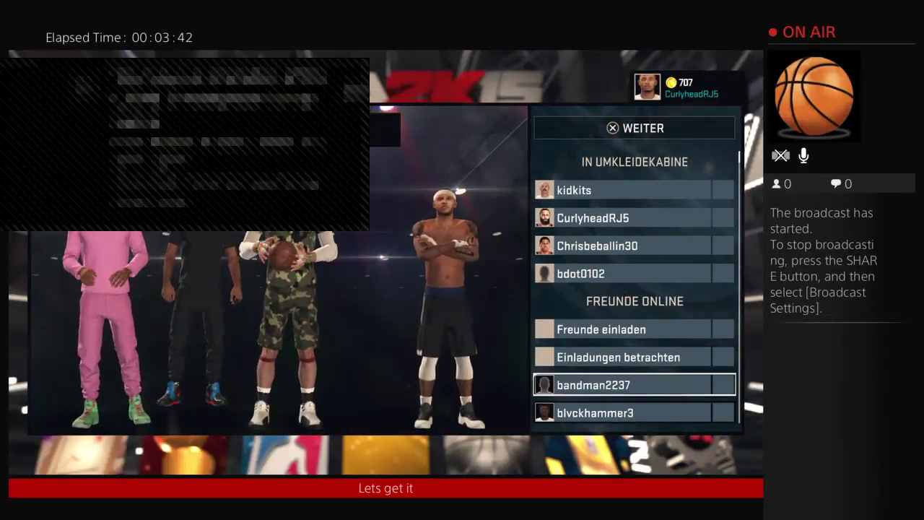
pyautogui.press('Down')
pyautogui.press('Down')
pyautogui.press('Down')
pyautogui.press('Down')
pyautogui.press('Down')
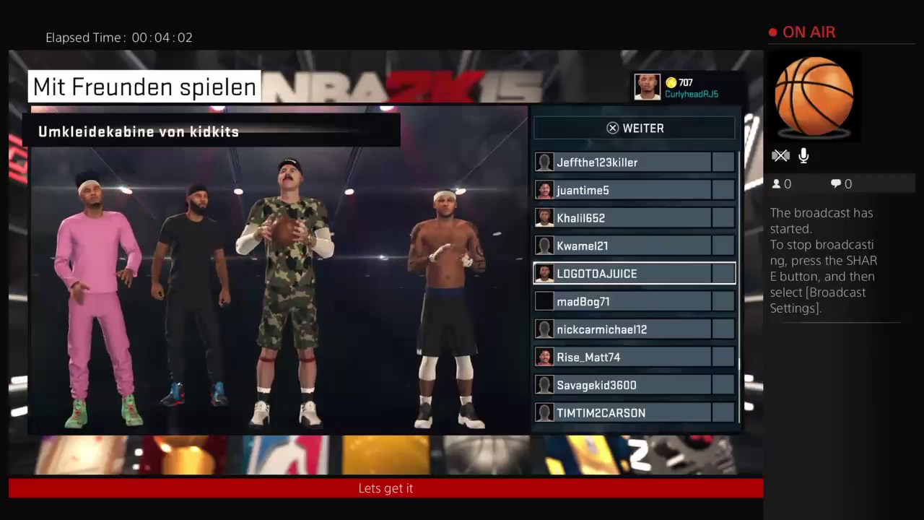
pyautogui.press('Down')
pyautogui.press('Down')
pyautogui.press('Down')
pyautogui.press('Down')
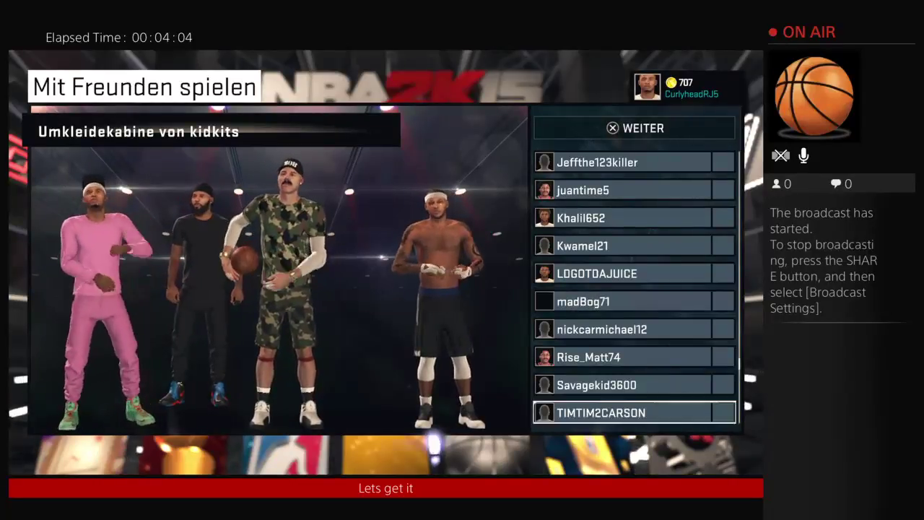
pyautogui.press('Down')
pyautogui.press('Down')
pyautogui.press('Down')
pyautogui.press('Down')
pyautogui.press('Up')
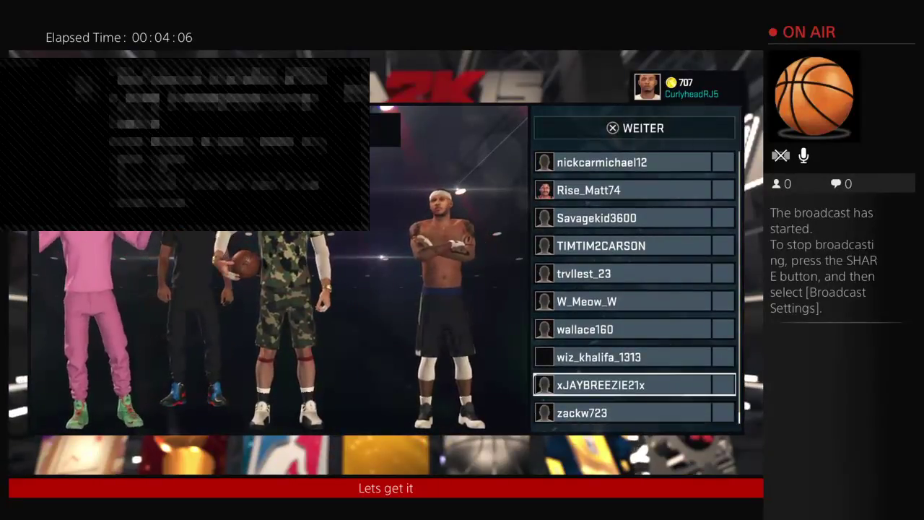